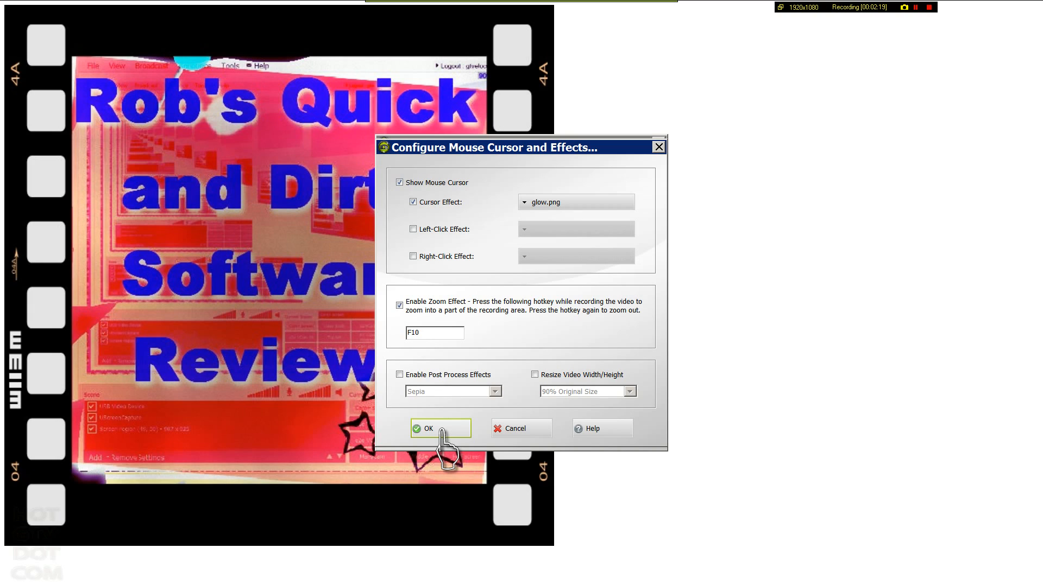
- Enable the left-click and right-click effects for the recorded mouse cursor
click(413, 229)
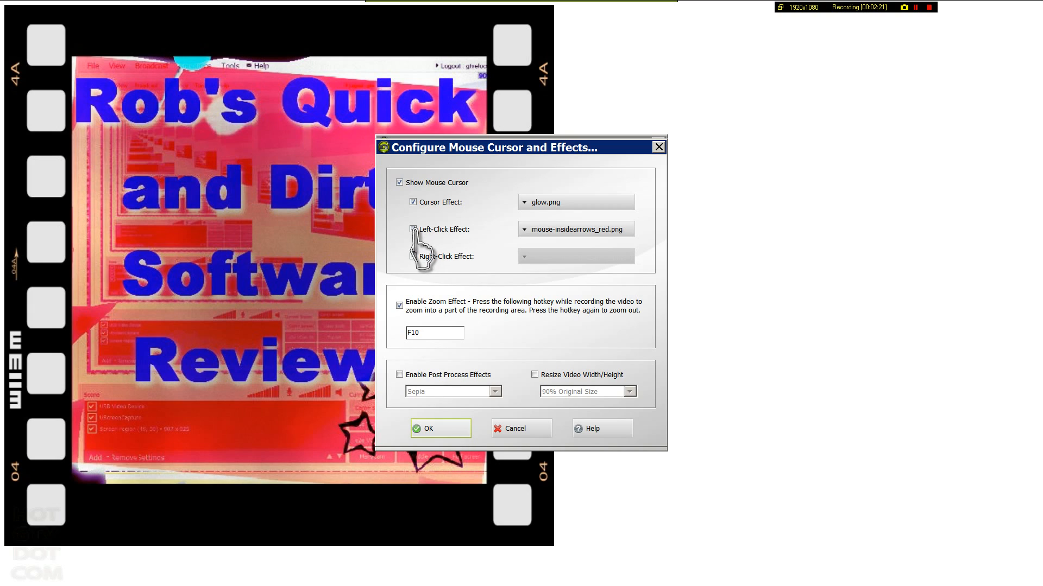
click(413, 256)
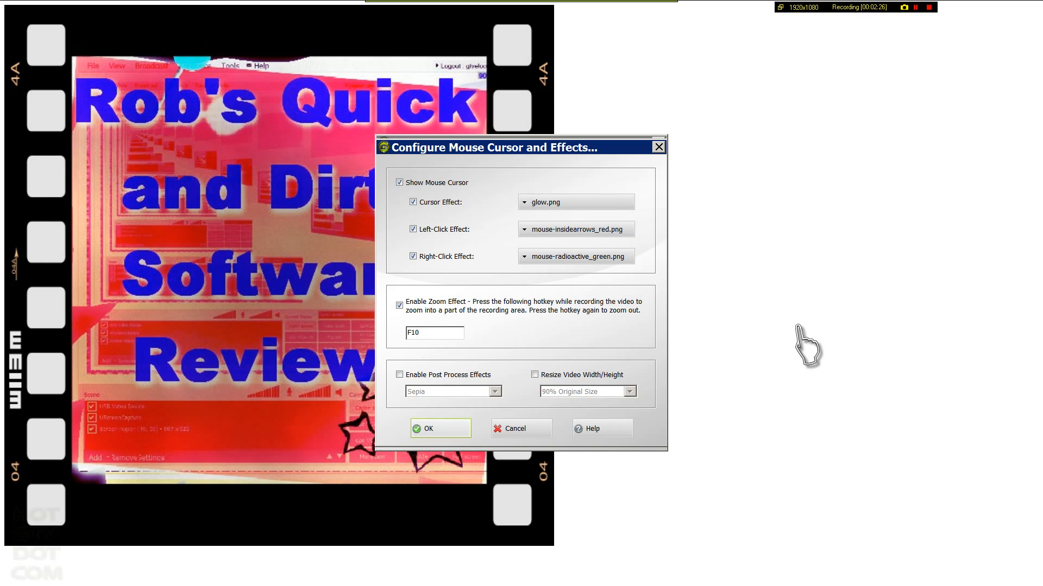
- Try enabling post process effects for the recording and check the available effect choices
click(399, 375)
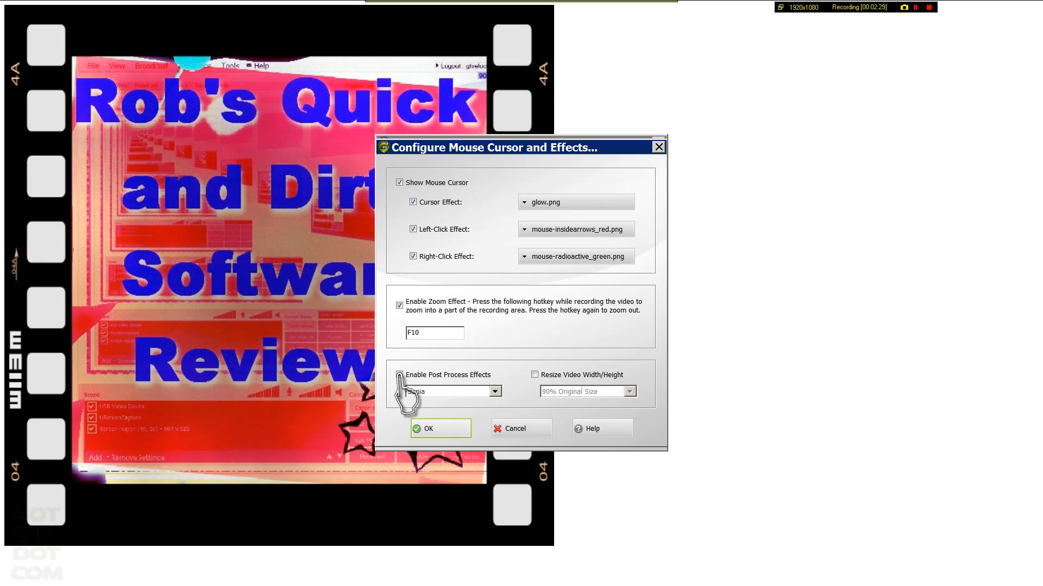
click(495, 392)
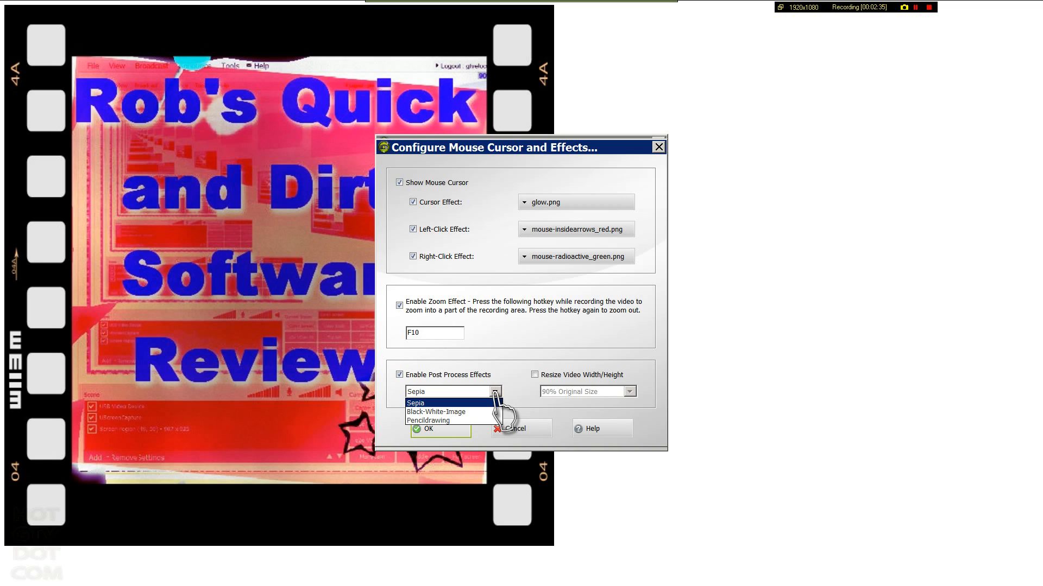
click(495, 392)
click(398, 375)
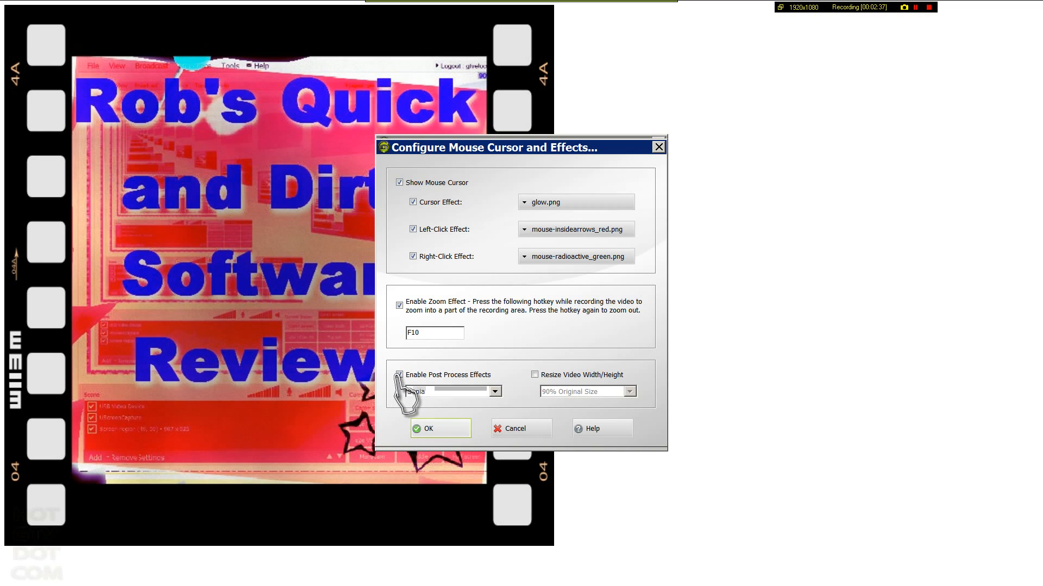
- Enable video resizing at 90% Original Size, accept the cursor and effects settings, and cancel the video capture setup
click(535, 375)
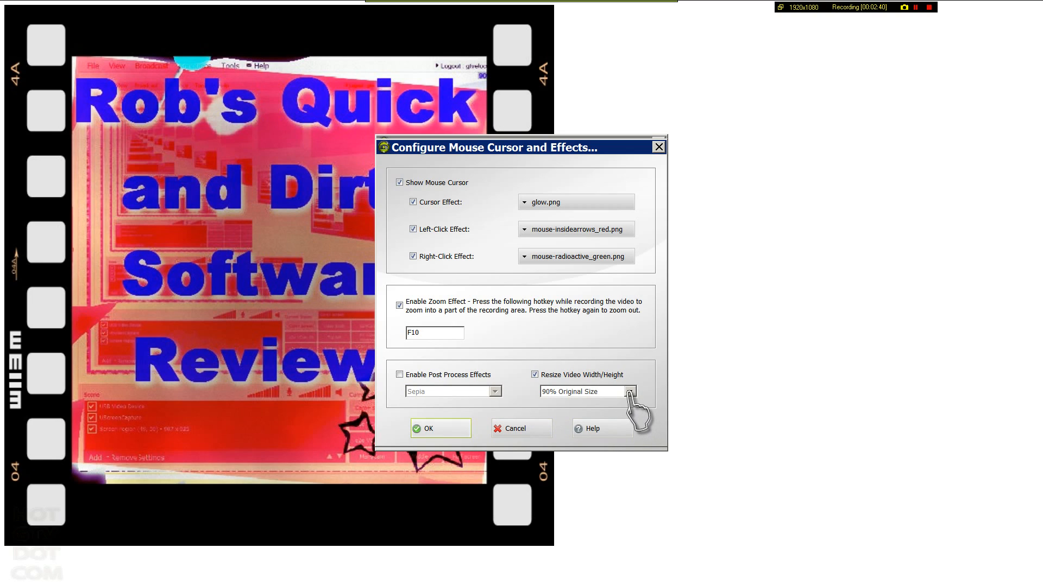
click(629, 391)
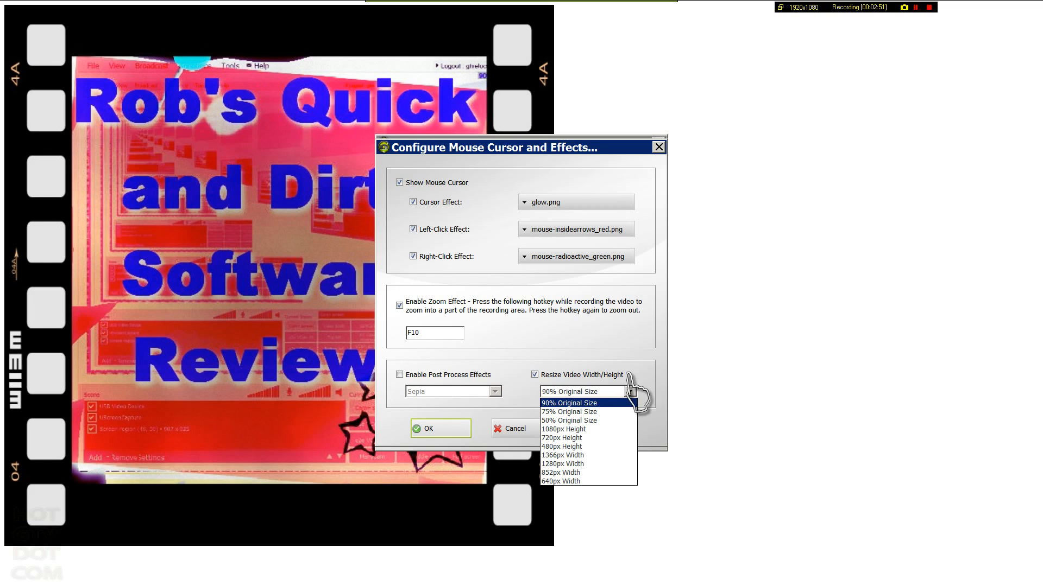
click(647, 367)
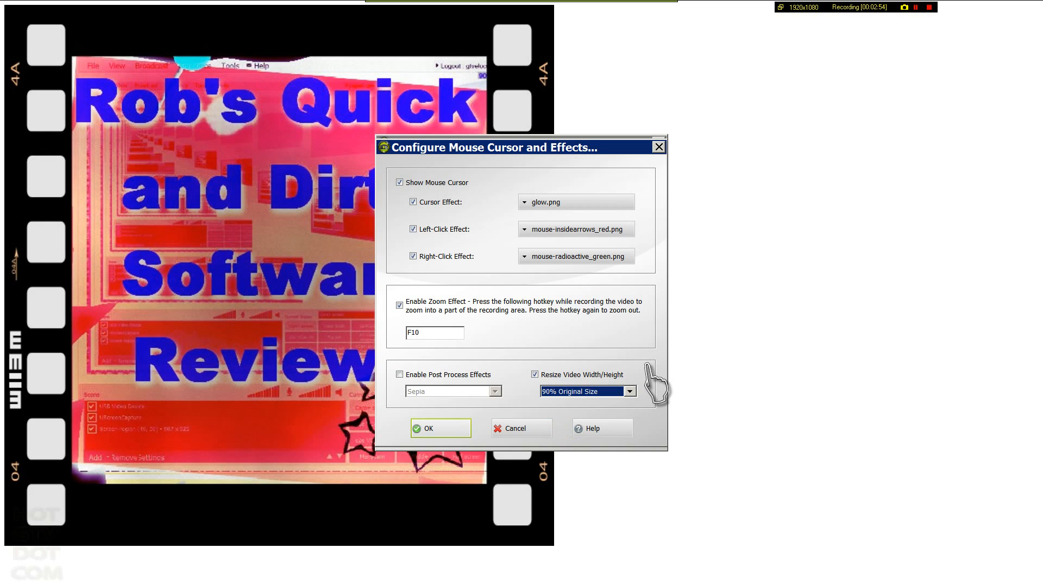
click(454, 429)
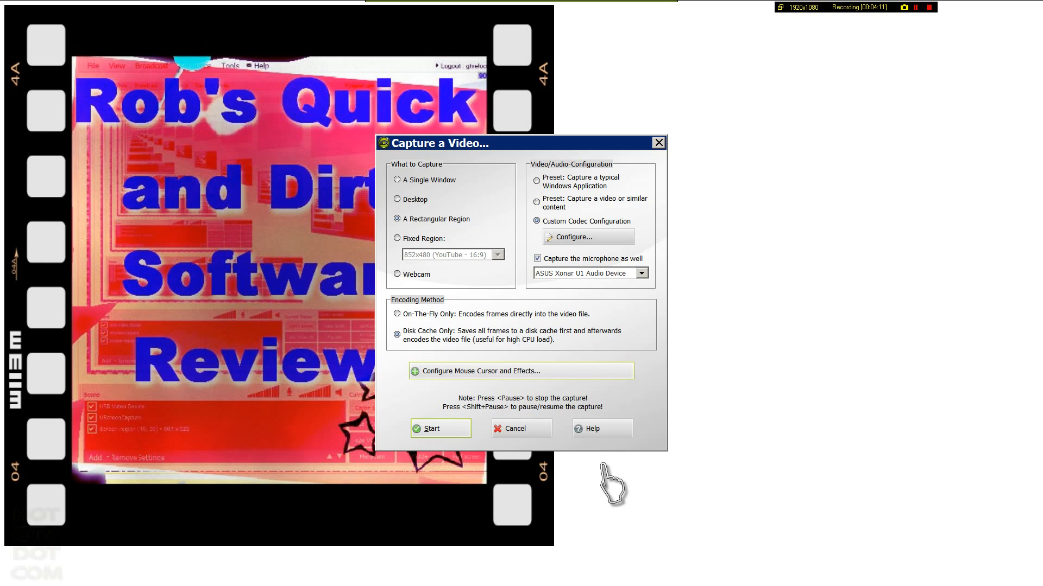
click(526, 431)
- Capture a freehand-shaped region covering part of the film-strip picture and the white area beside it
mouse_move(528, 5)
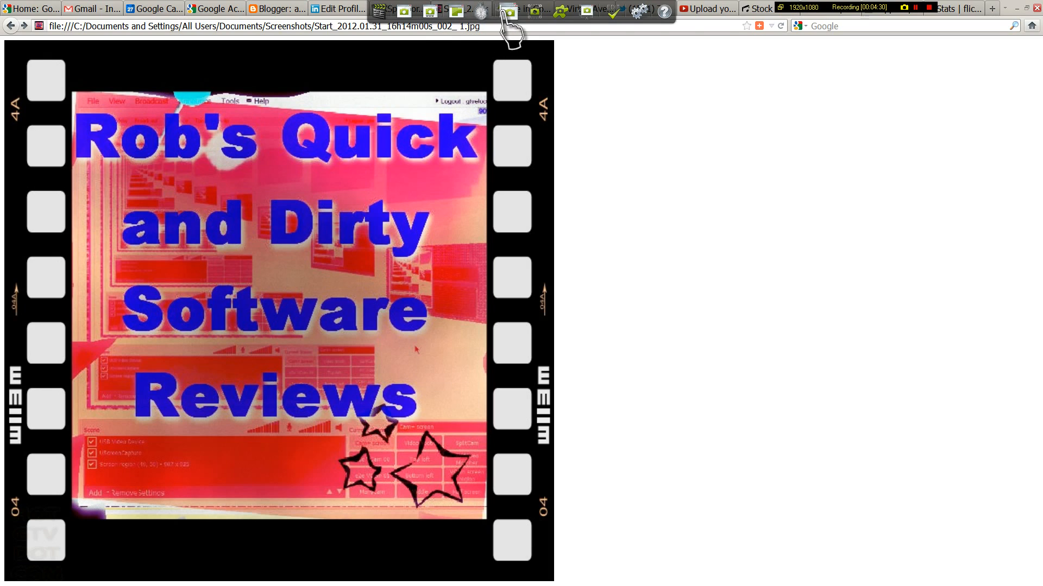
click(560, 8)
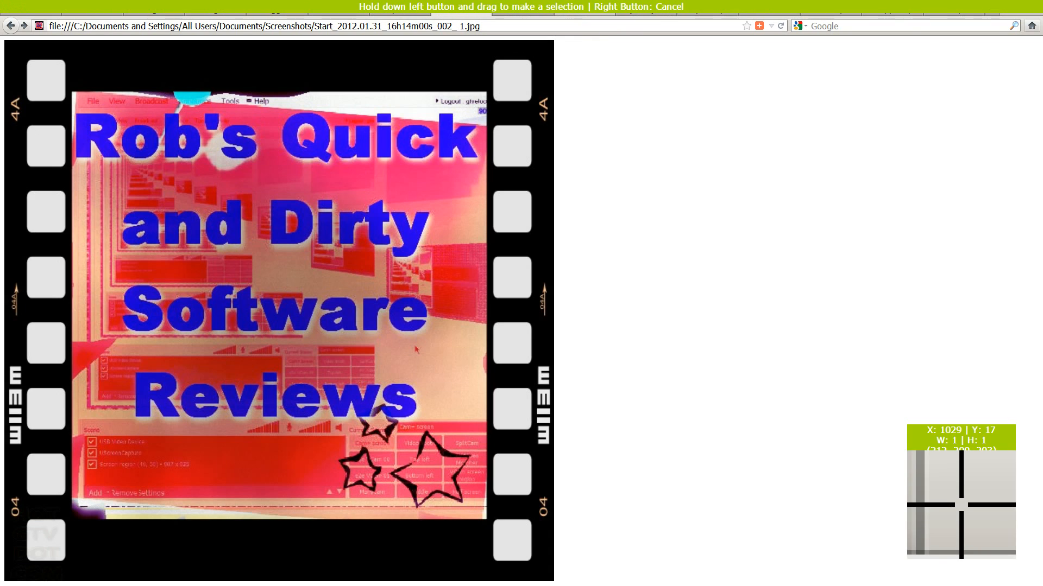
mouse_move(469, 143)
mouse_down()
mouse_move(273, 183)
mouse_move(294, 314)
mouse_move(467, 454)
mouse_move(756, 465)
mouse_move(793, 136)
mouse_move(468, 137)
mouse_up()
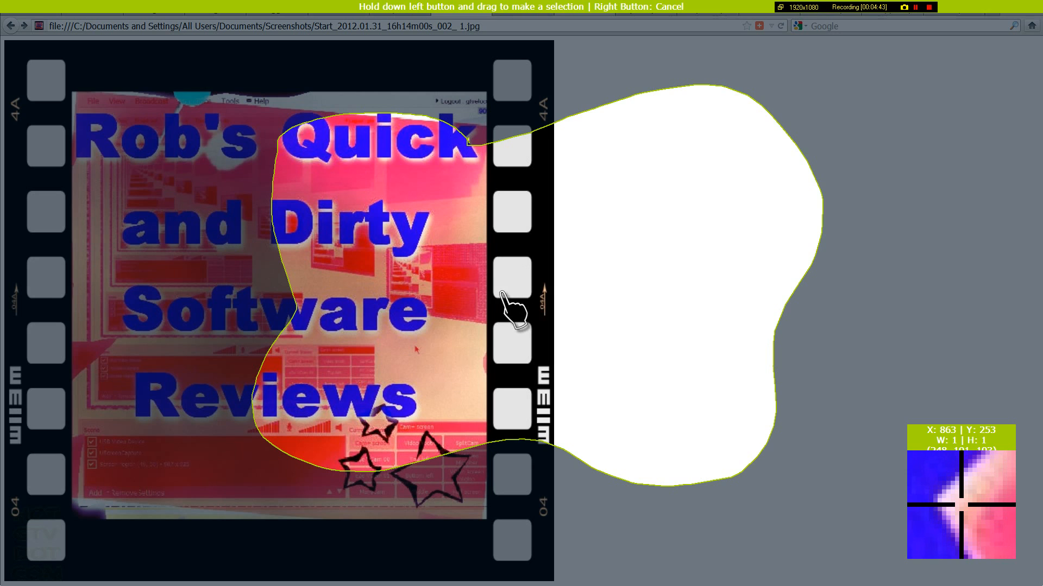
click(514, 291)
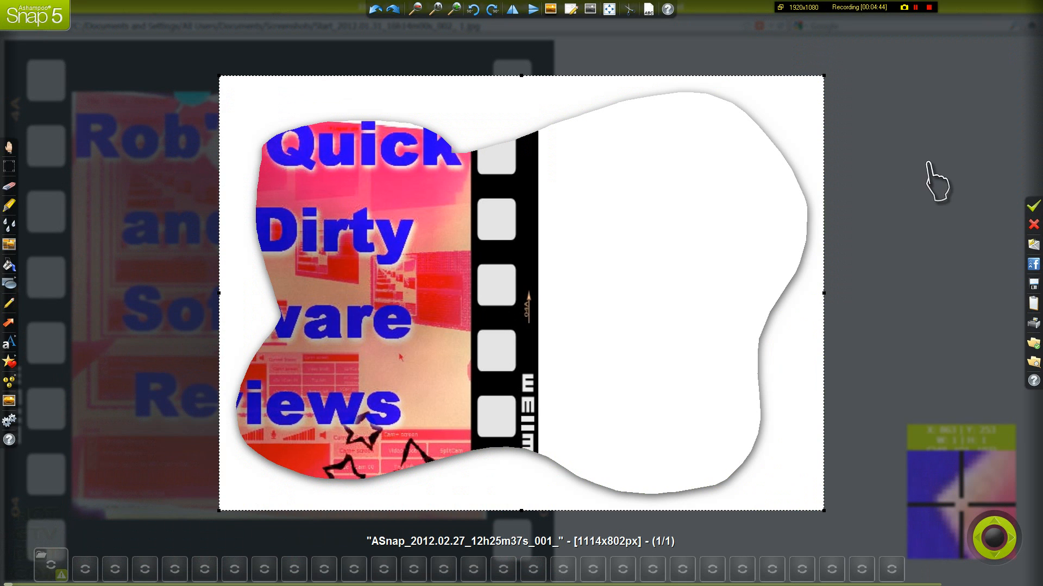
- Draw two yellow highlighter strokes of width 20 across the capture and blur parts of the film strip at size 24
click(8, 207)
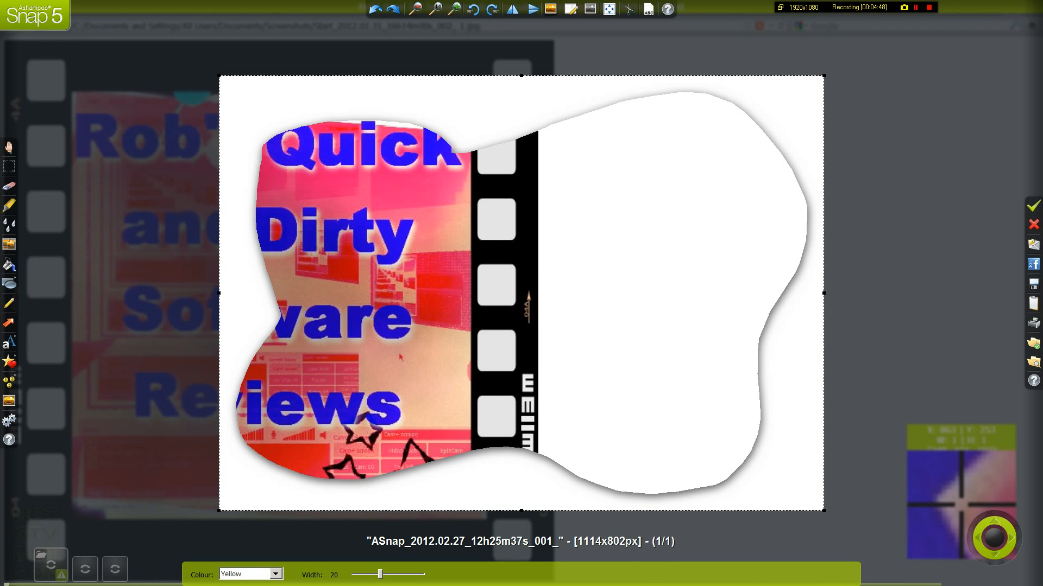
drag(467, 114, 356, 247)
mouse_move(323, 282)
mouse_down()
mouse_move(680, 374)
mouse_move(559, 457)
mouse_move(510, 477)
mouse_up()
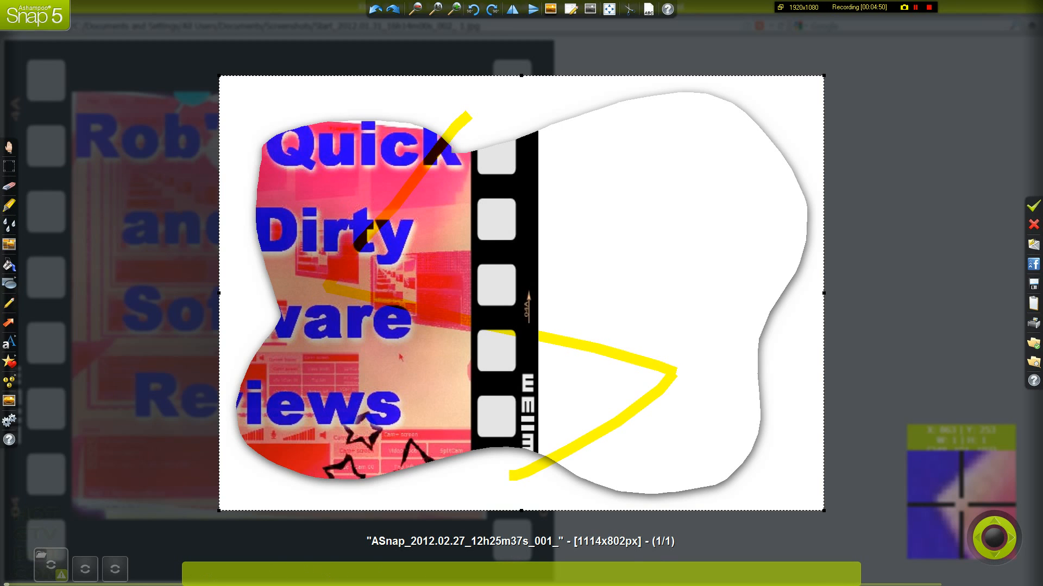
click(8, 225)
mouse_move(262, 149)
mouse_down()
mouse_move(477, 160)
mouse_move(473, 423)
mouse_move(516, 442)
mouse_up()
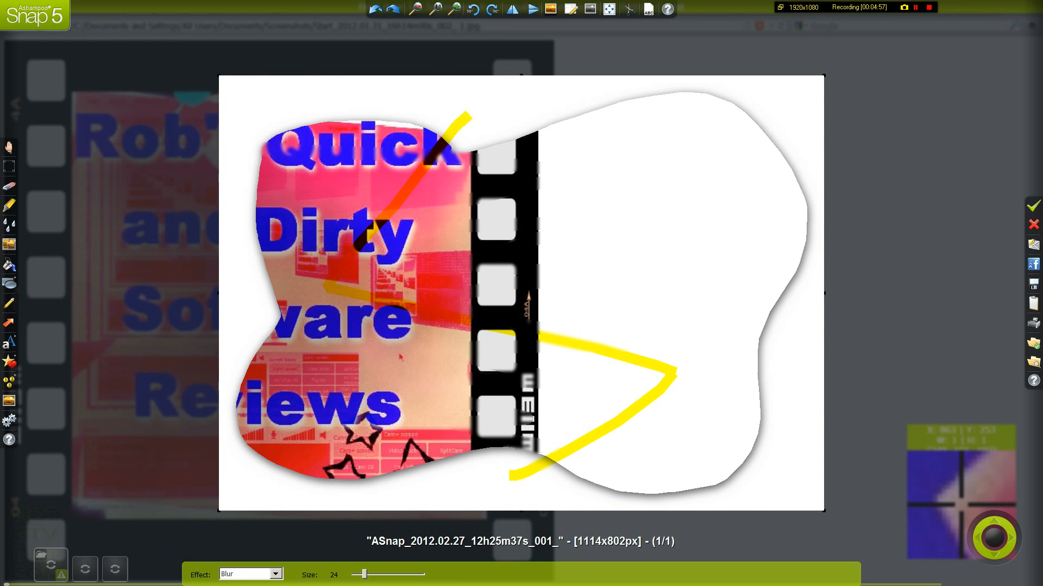
- Fill the outer background and the large white area of the capture with a Top-Down white-to-grey gradient
click(8, 266)
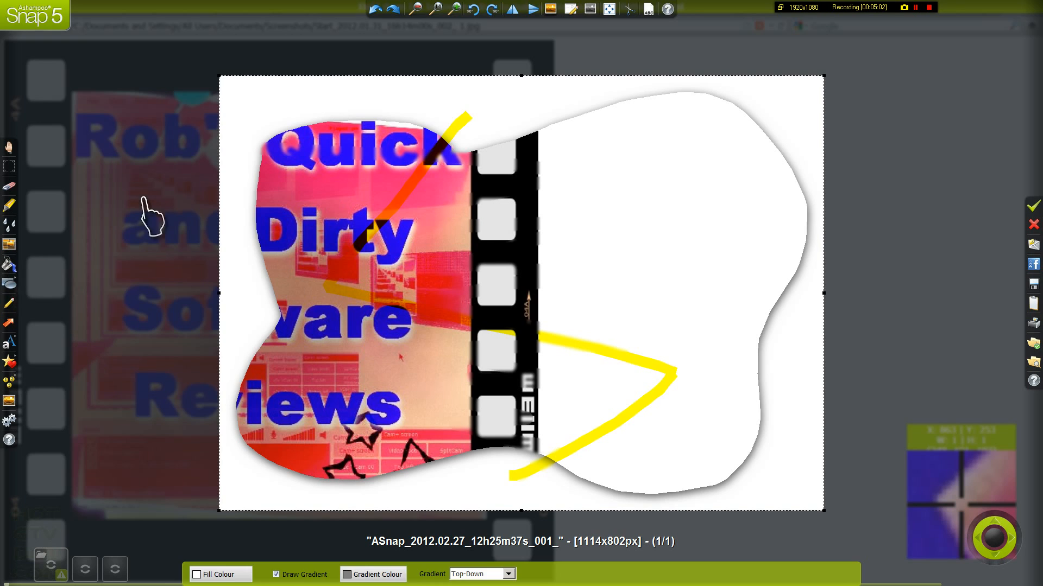
click(276, 112)
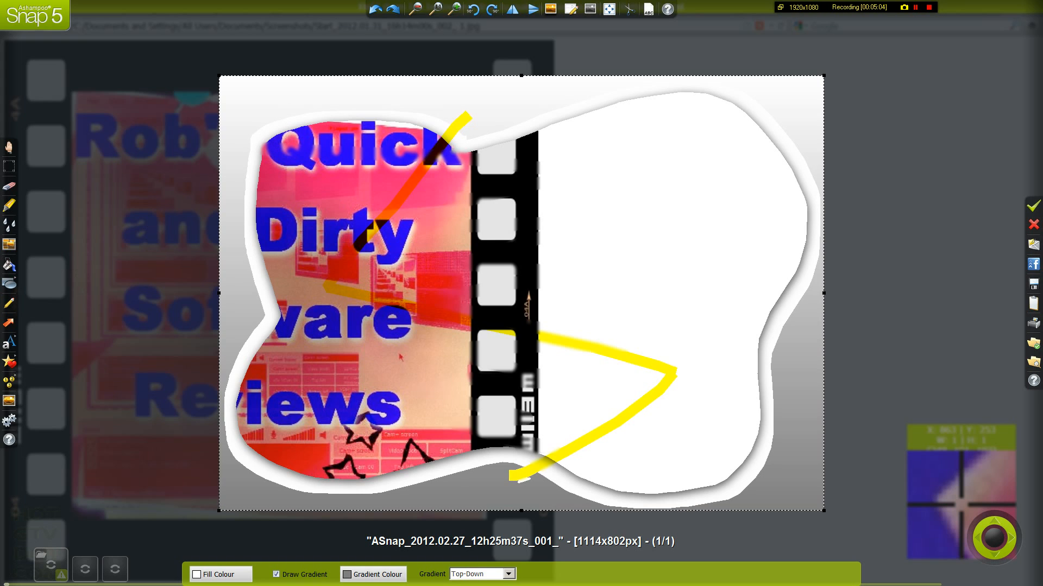
click(592, 187)
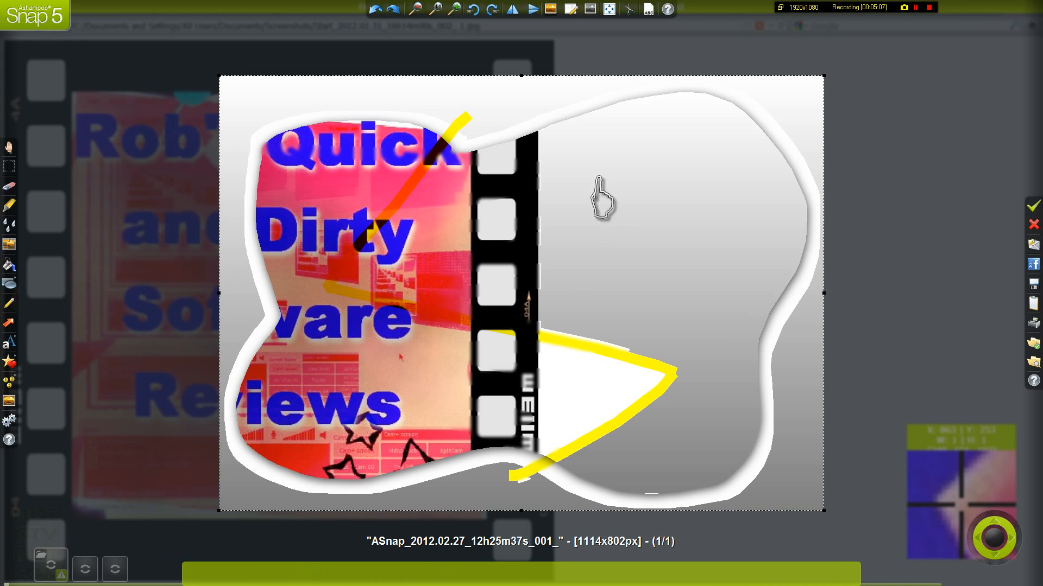
- Insert an orange arrow stamp pointing down-right and enlarge it over the words "Quick" and "Dirty"
click(9, 380)
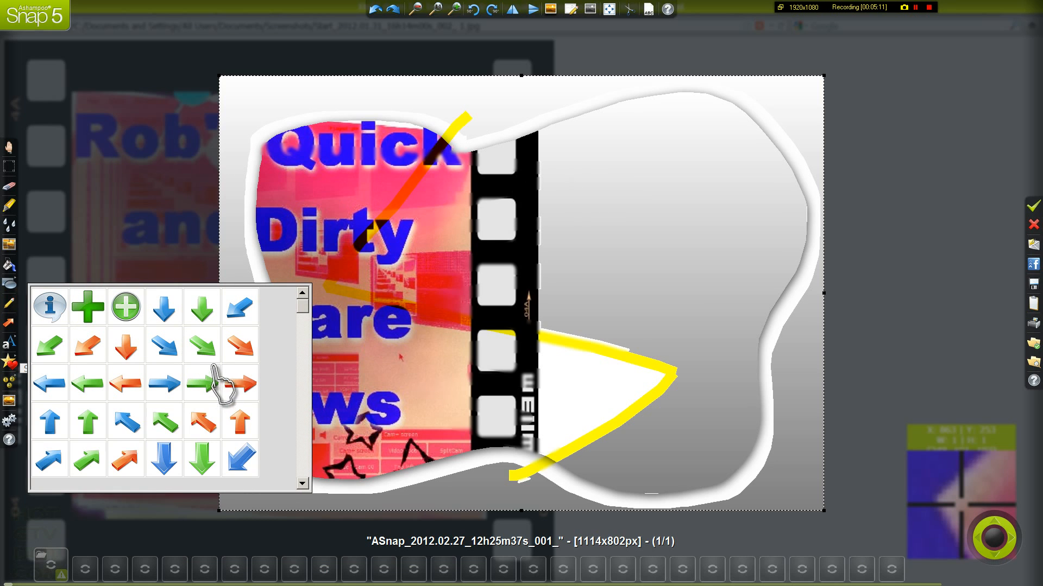
click(240, 347)
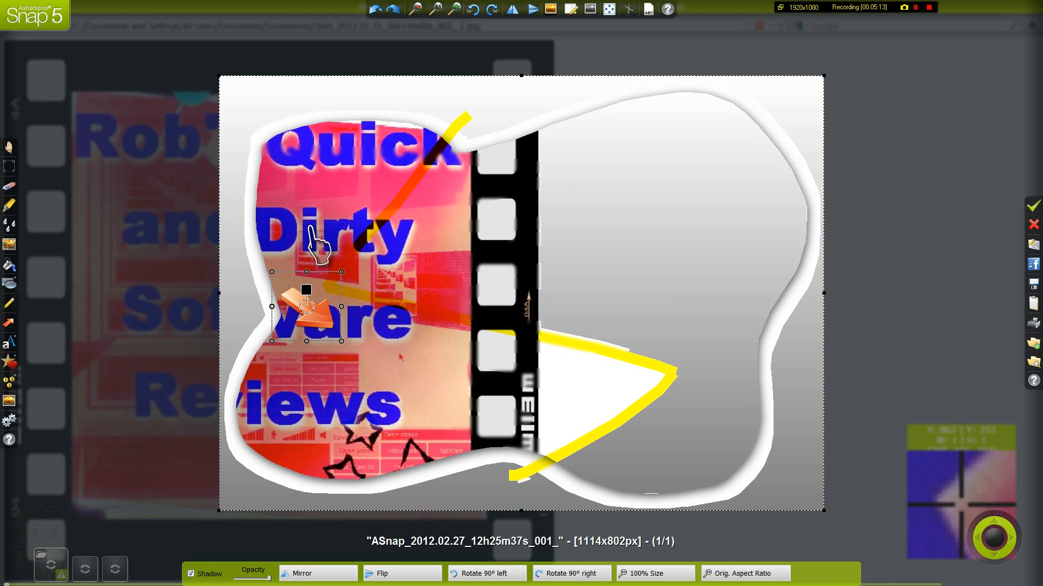
drag(312, 301, 423, 265)
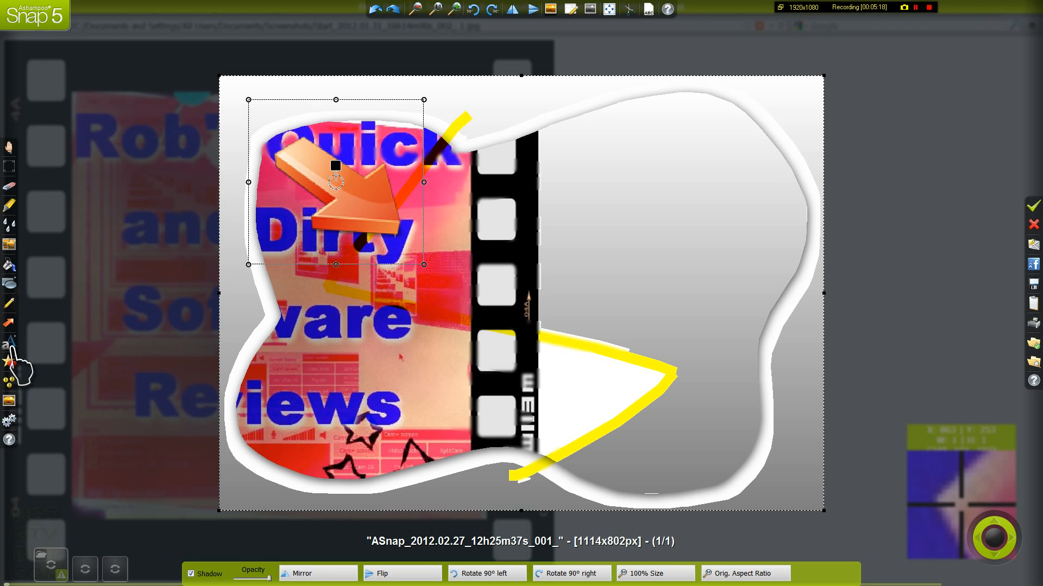
- Apply blue Circle-style spotlights to the capture, including one over the grey area beside the film strip
mouse_move(11, 347)
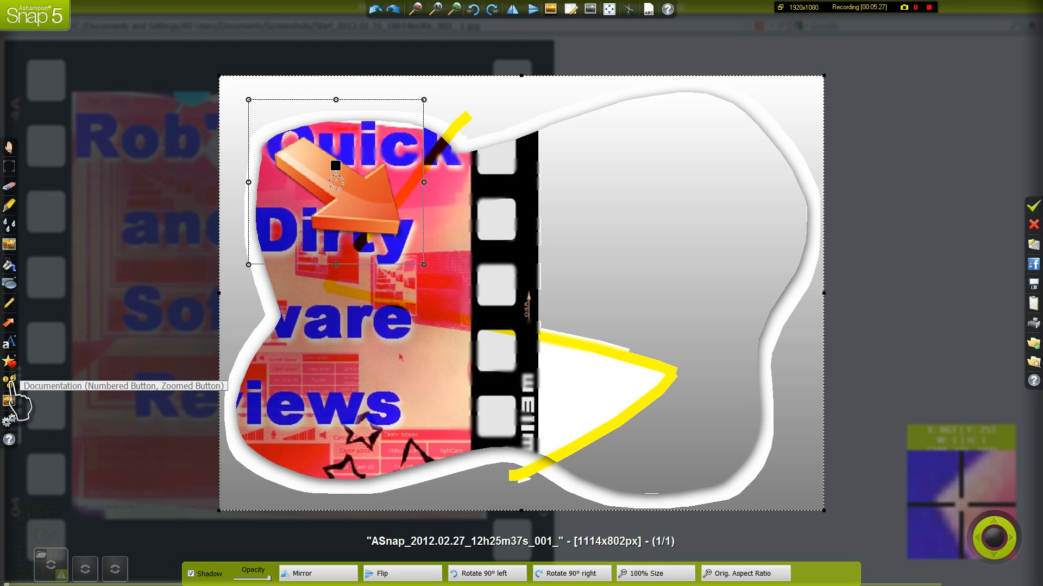
click(9, 402)
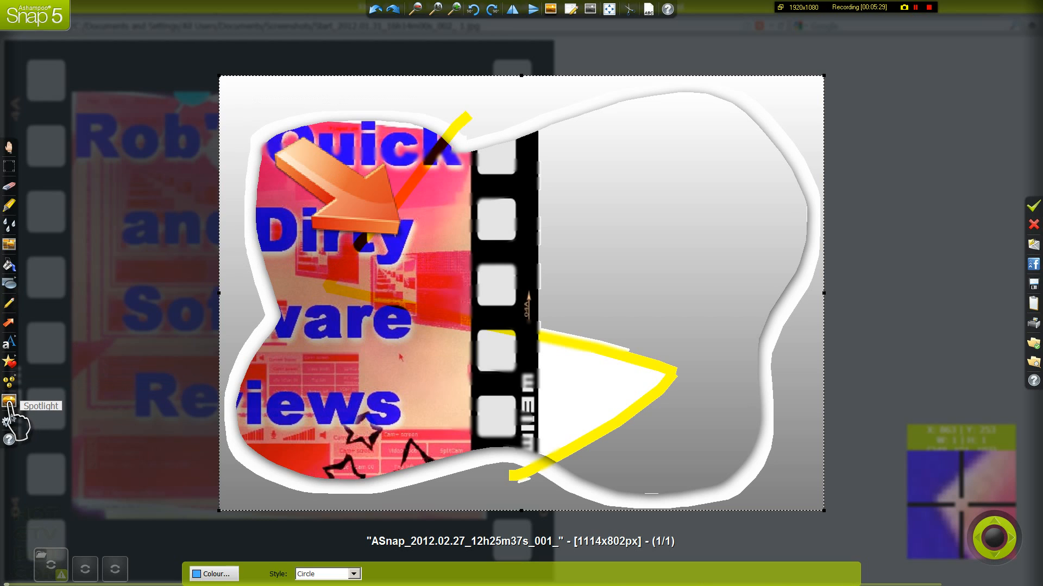
drag(548, 187, 315, 262)
drag(645, 298, 780, 389)
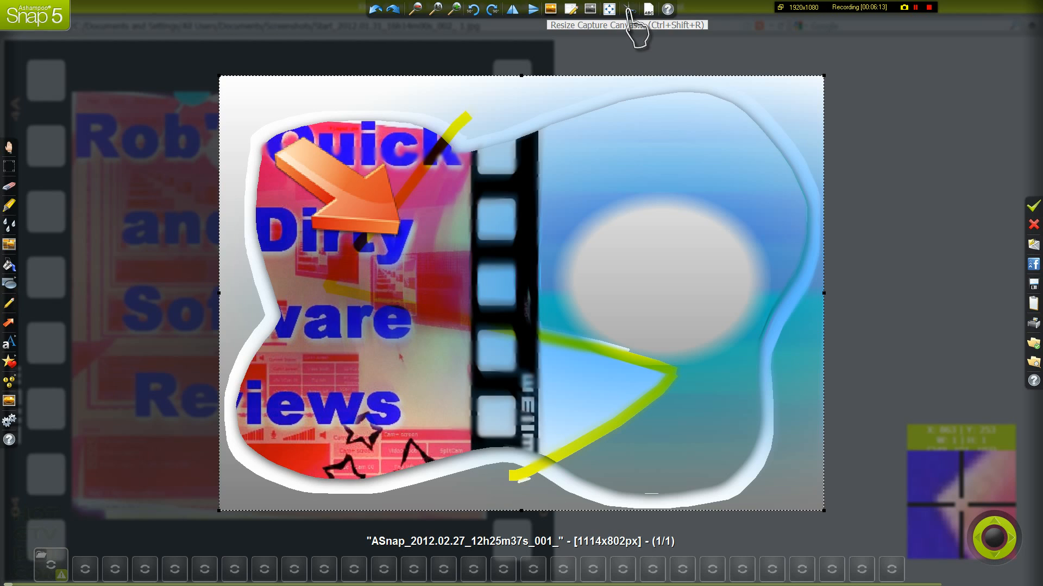
- Add a white border with a drop shadow around the capture and rotate the image left by 180° in total
click(556, 12)
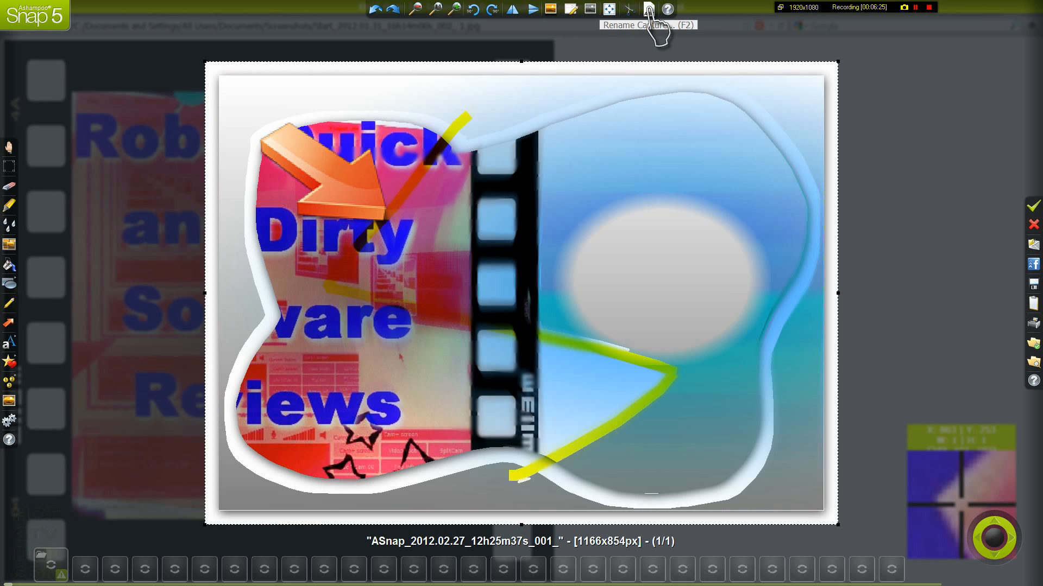
click(472, 11)
click(471, 11)
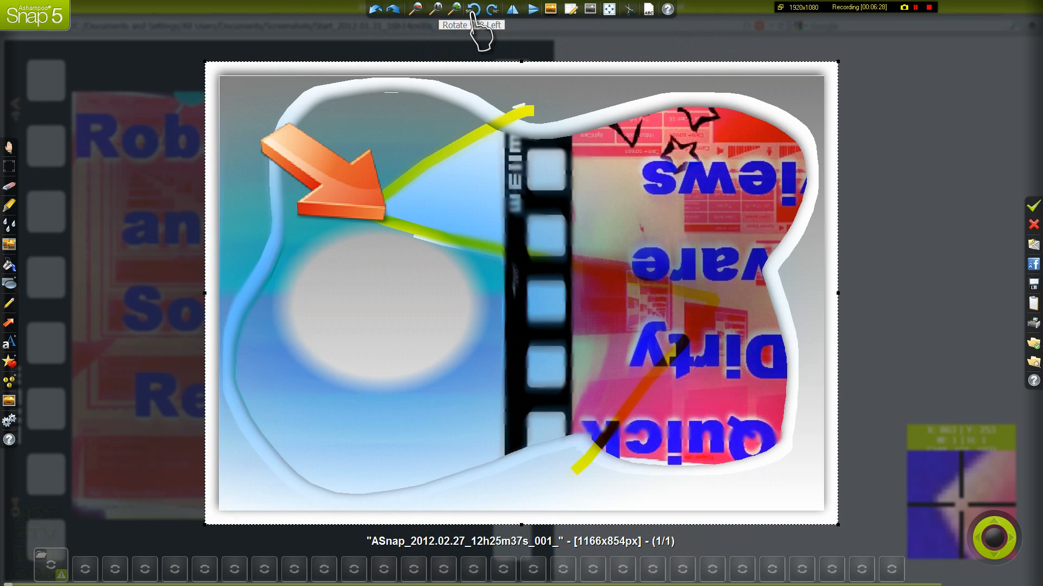
- Discard the edited capture and leave the editor
click(417, 10)
click(416, 10)
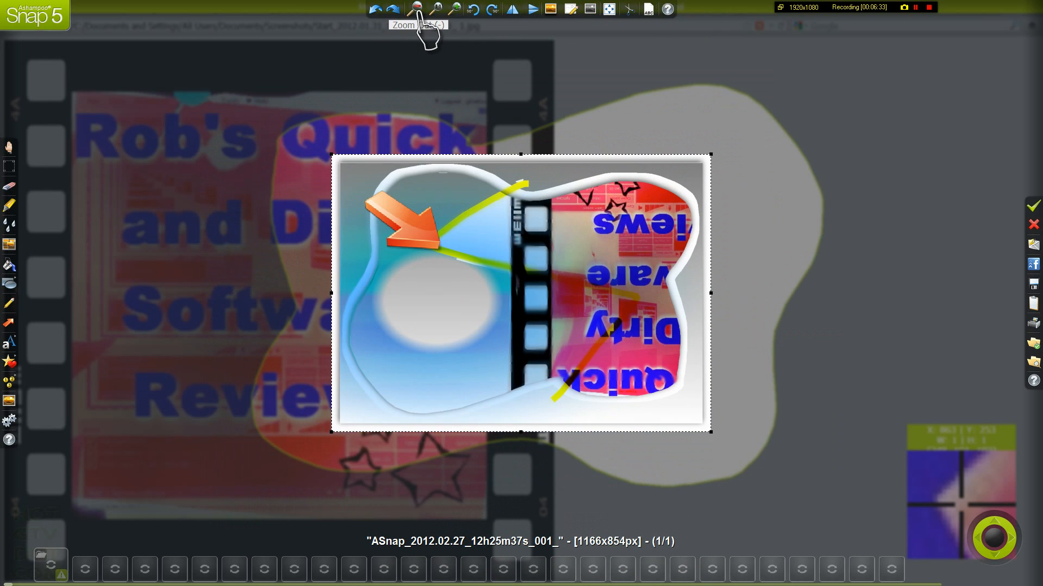
click(455, 10)
click(457, 9)
click(457, 10)
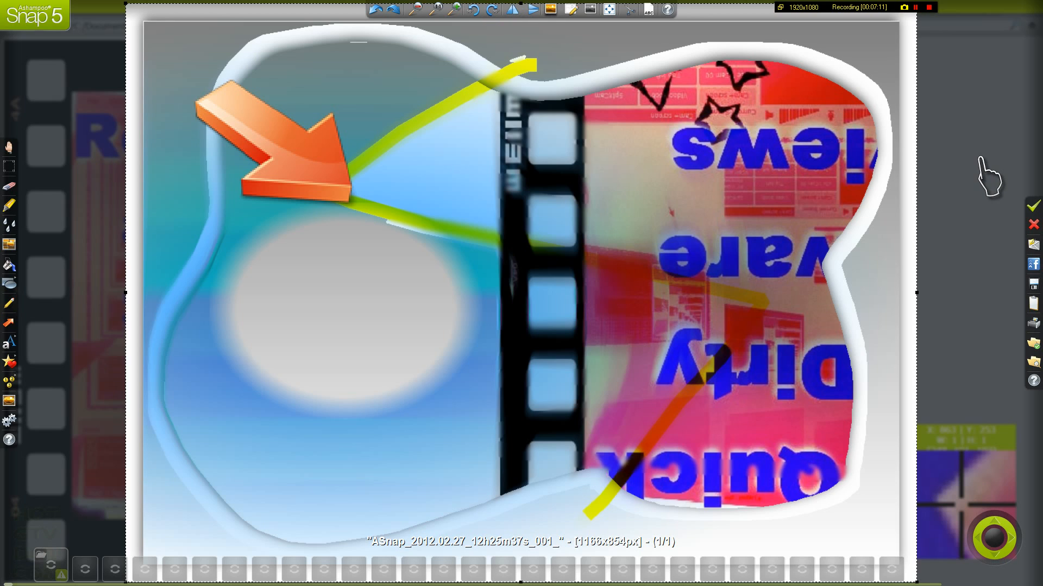
click(1034, 227)
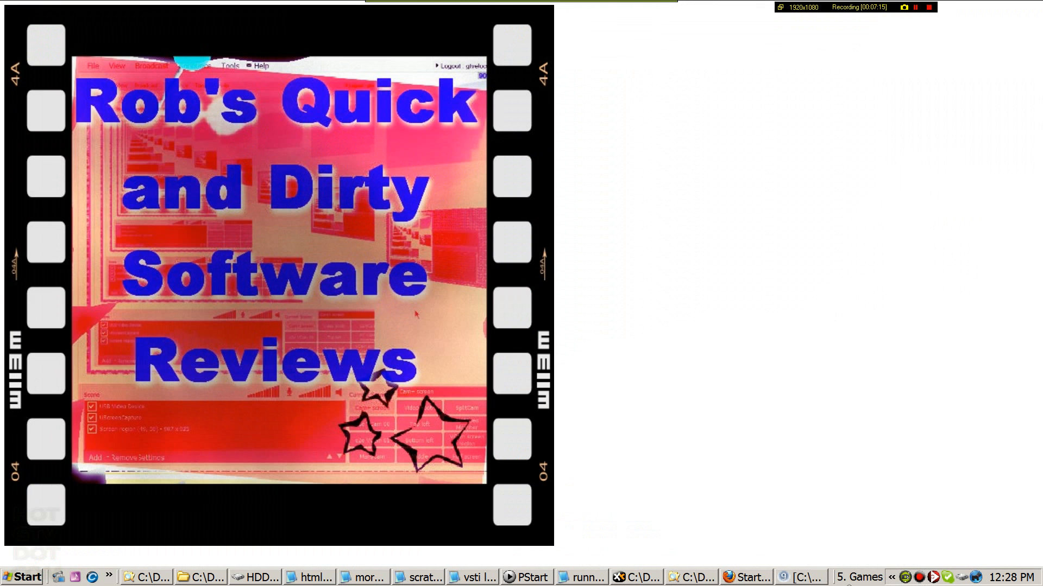
- Switch to Screenpresso, open its settings, and review the general, screenshot and sharing options
click(933, 579)
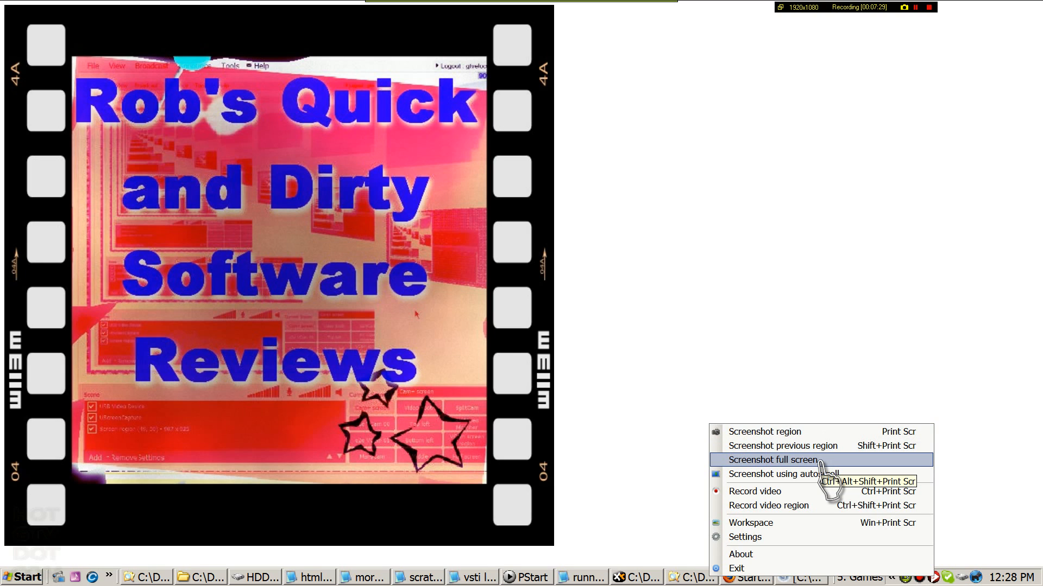
click(791, 537)
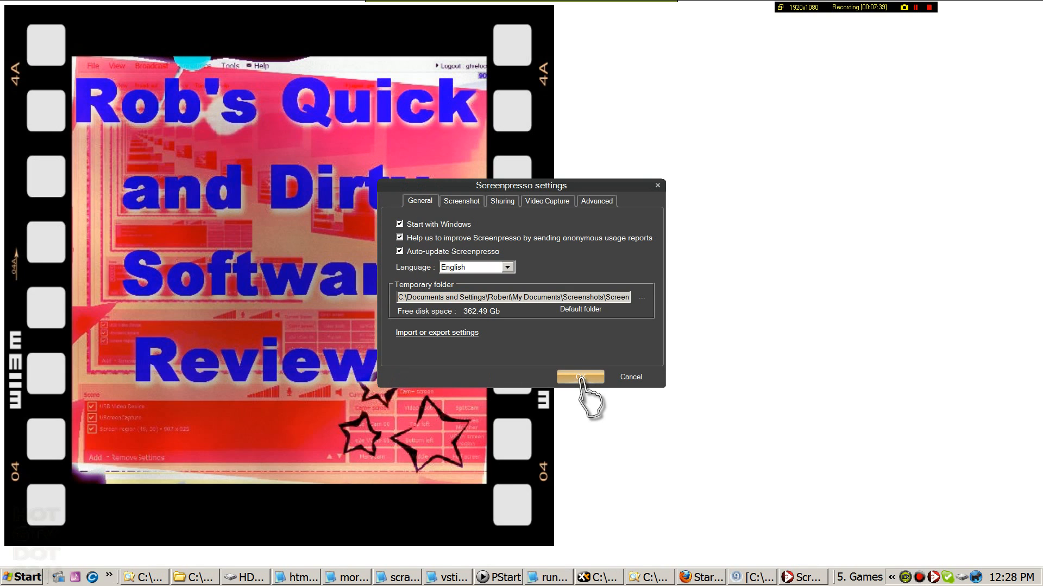
click(461, 203)
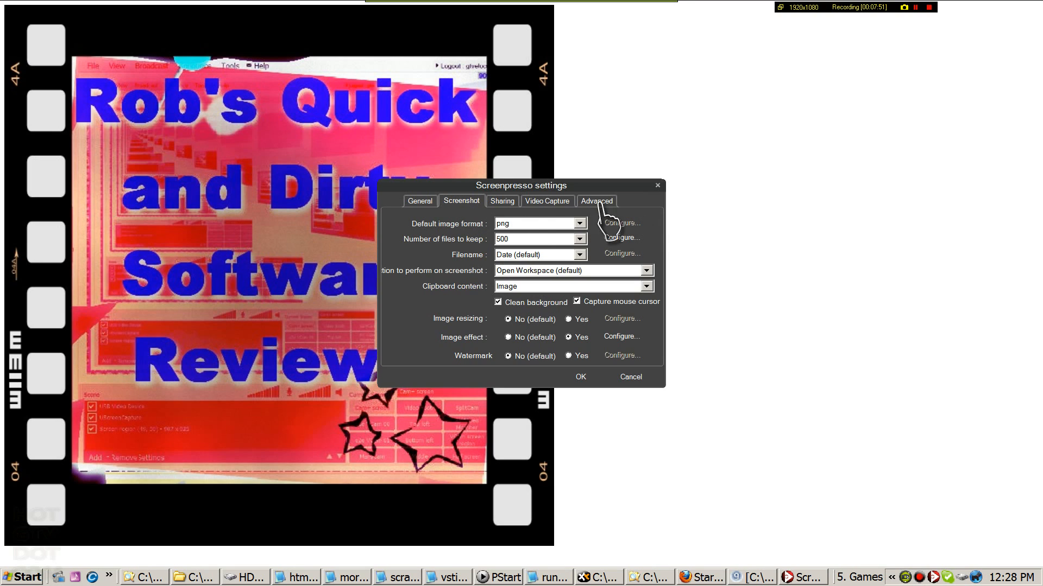
click(504, 202)
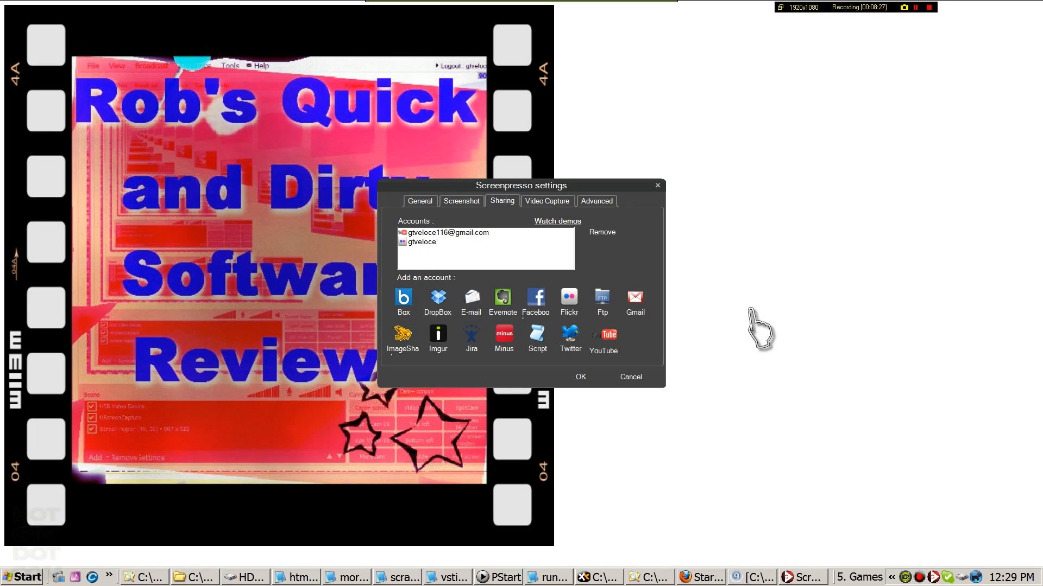
- Review the Screenpresso video capture settings and look through the available webcam sources
click(545, 201)
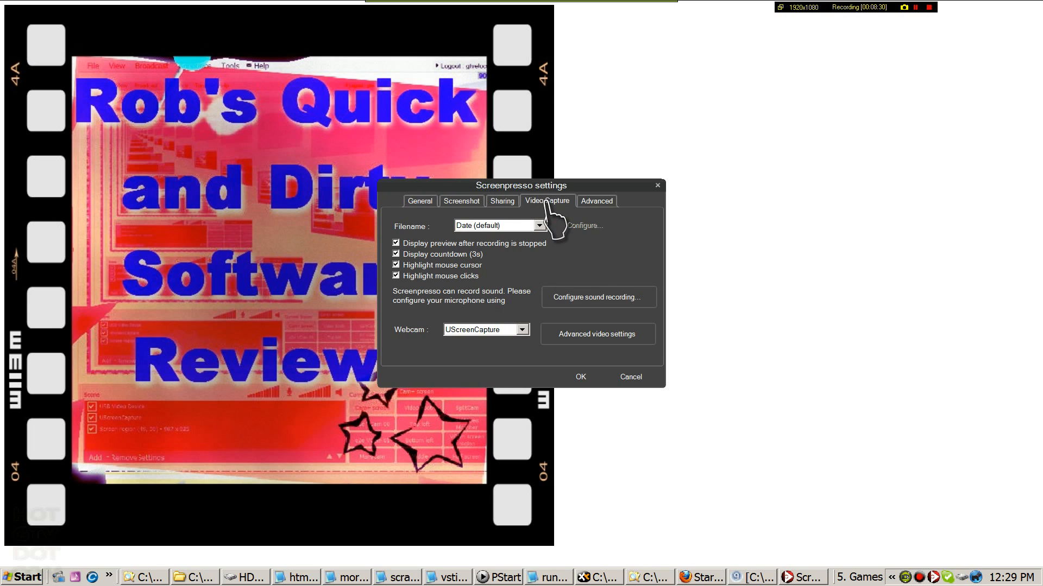
click(523, 330)
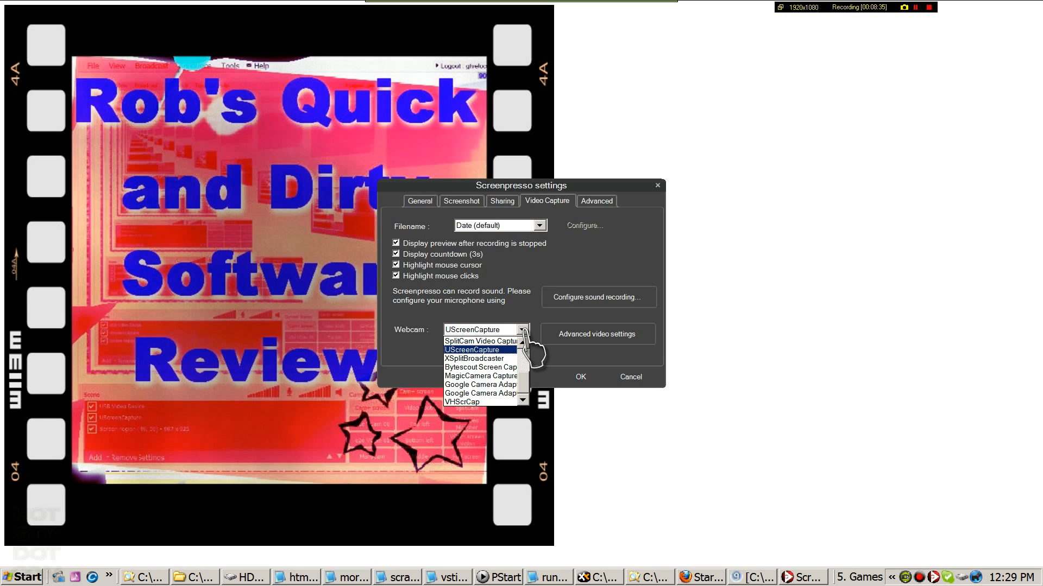
drag(522, 380, 521, 354)
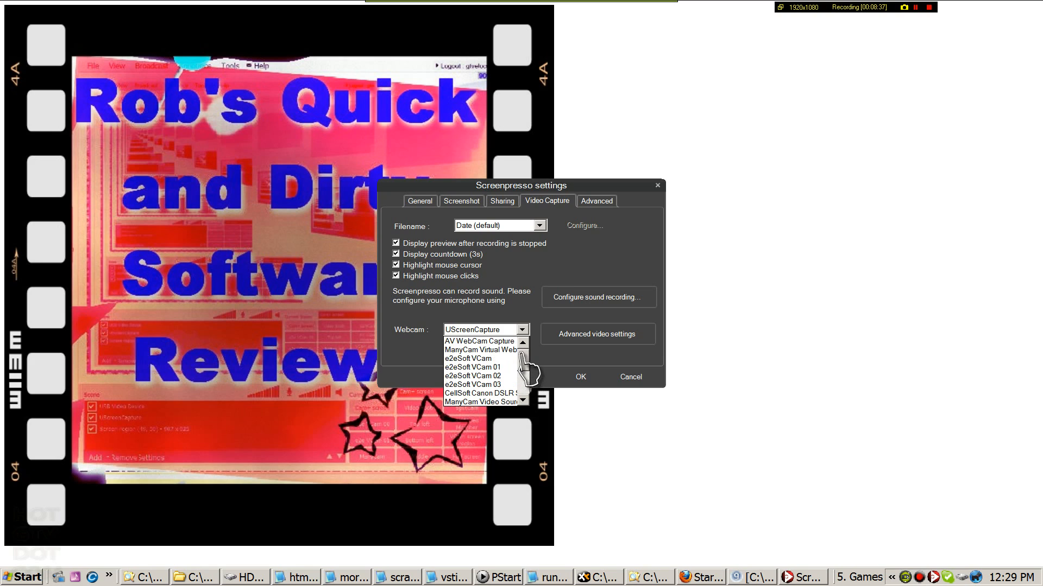